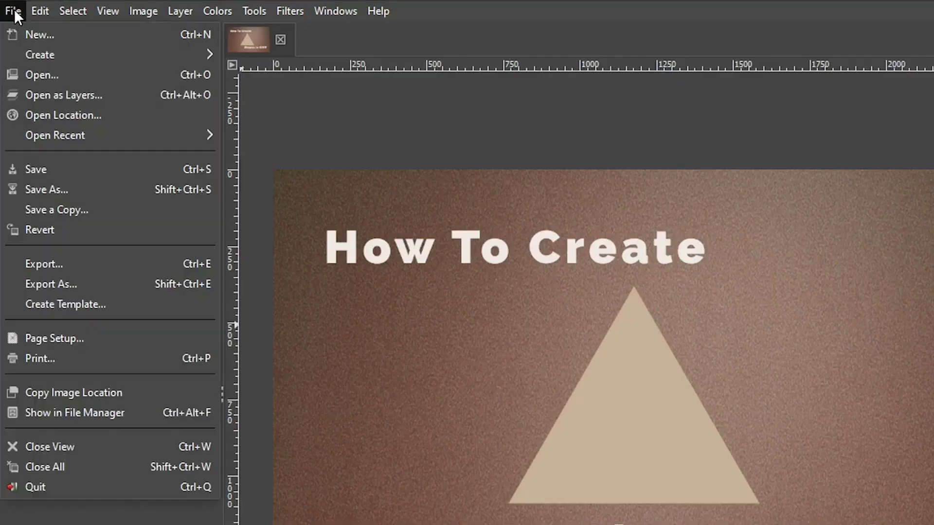
- Create a 1500 × 1500 px image with Fill with set to Foreground color (red)
left_click(40, 34)
left_click_drag(564, 223, 552, 224)
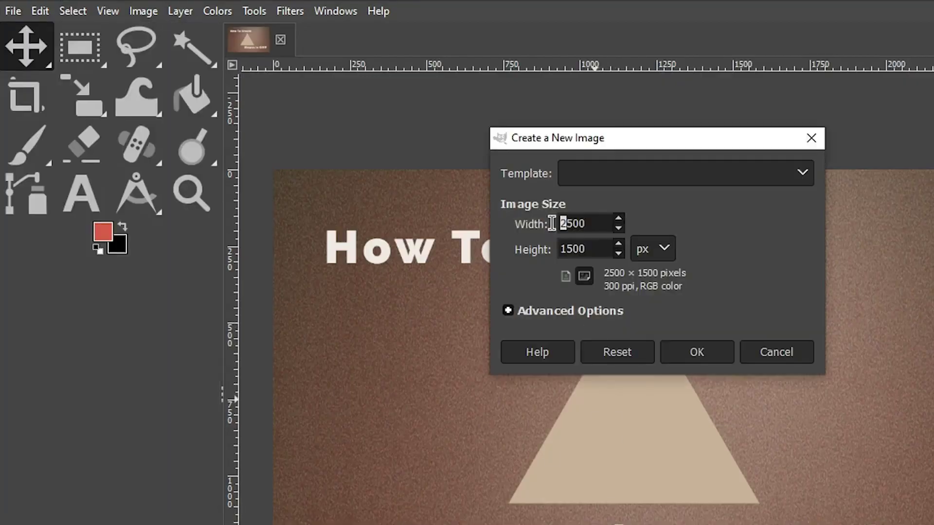
type("15")
key("Delete")
key("Tab")
left_click(525, 312)
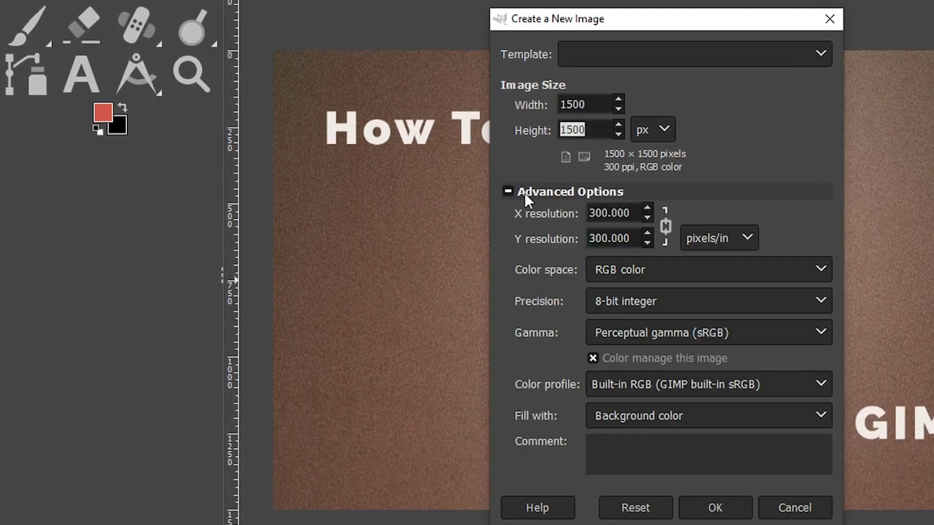
left_click(666, 413)
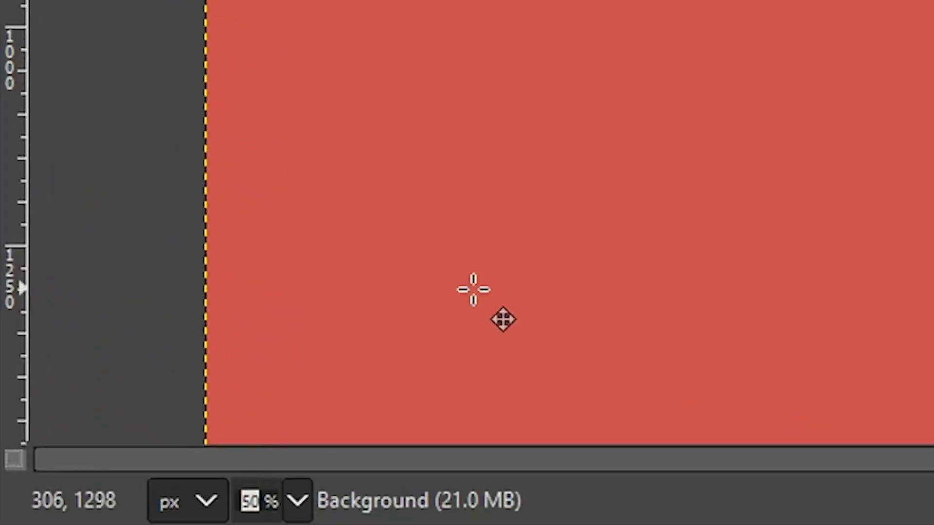
- Zoom to 45%, place a vertical guide at x=750, and turn on Show Guides
type("45")
key("Return")
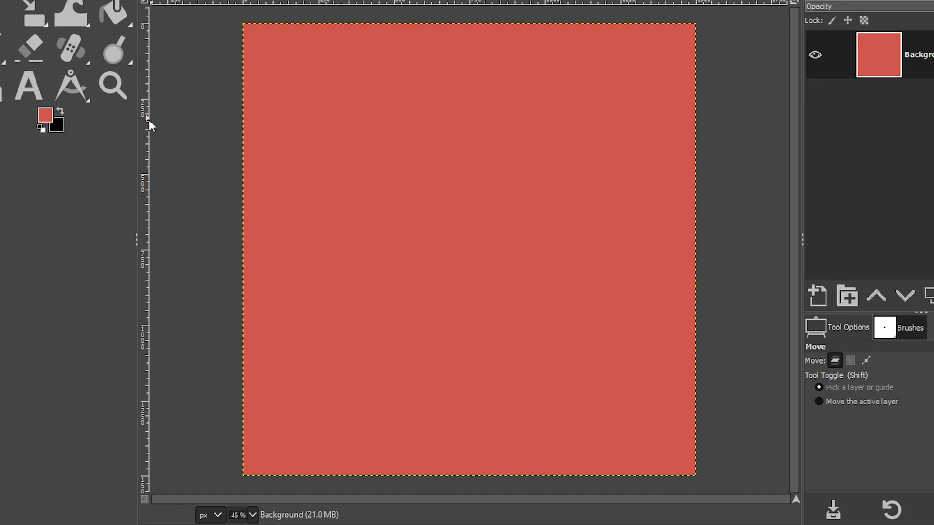
left_click_drag(148, 122, 470, 112)
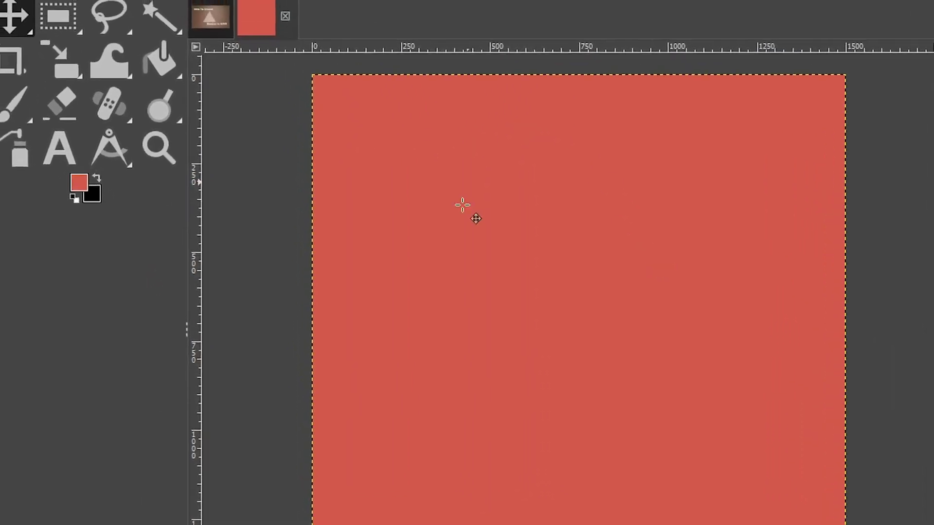
left_click(106, 10)
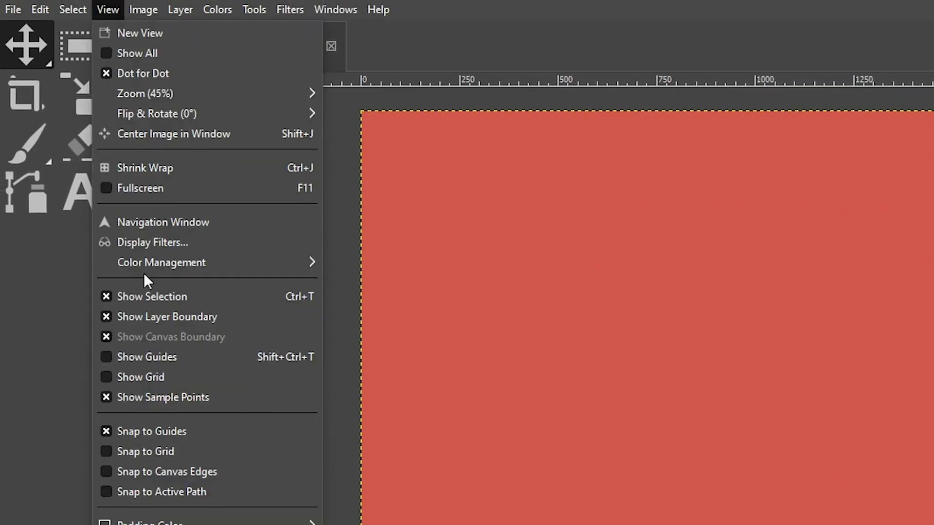
left_click(154, 357)
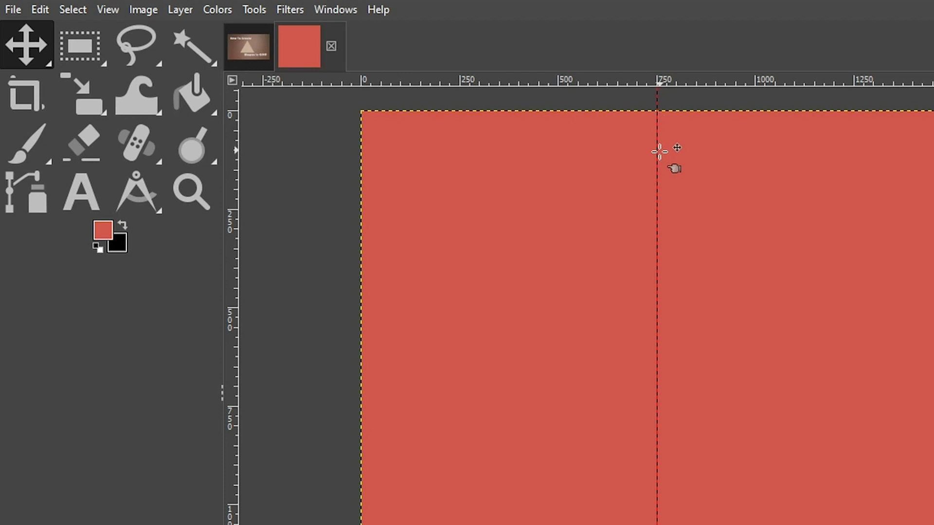
- Draw a closed triangle path with its apex on the guide at the top edge and its base at both bottom corners
left_click(31, 194)
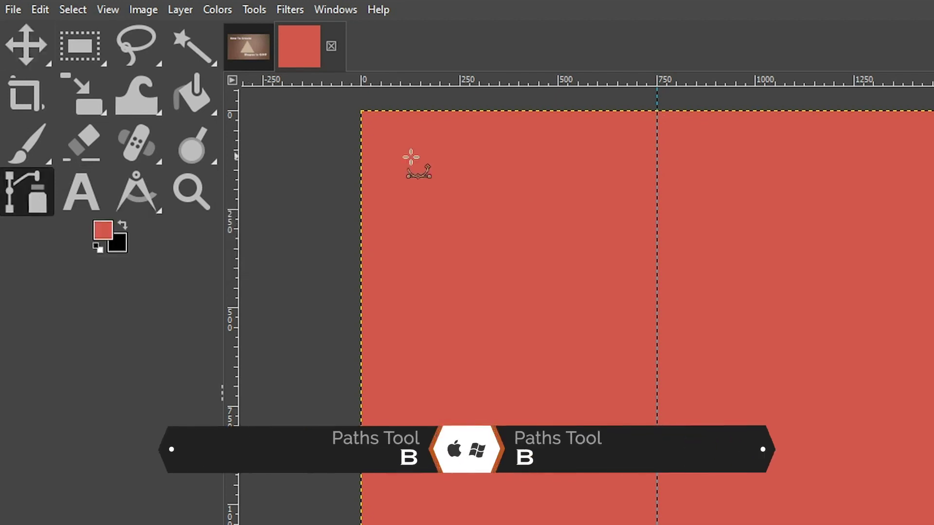
left_click(658, 111)
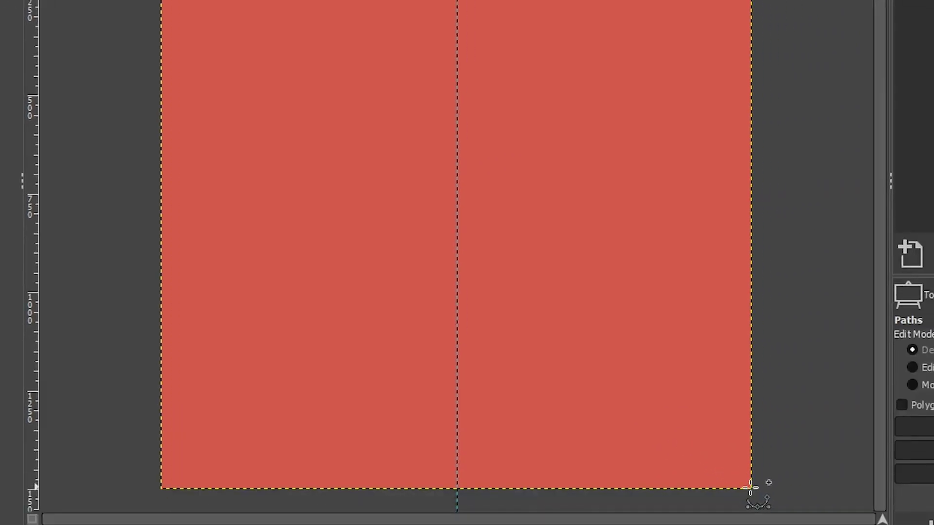
left_click(752, 488)
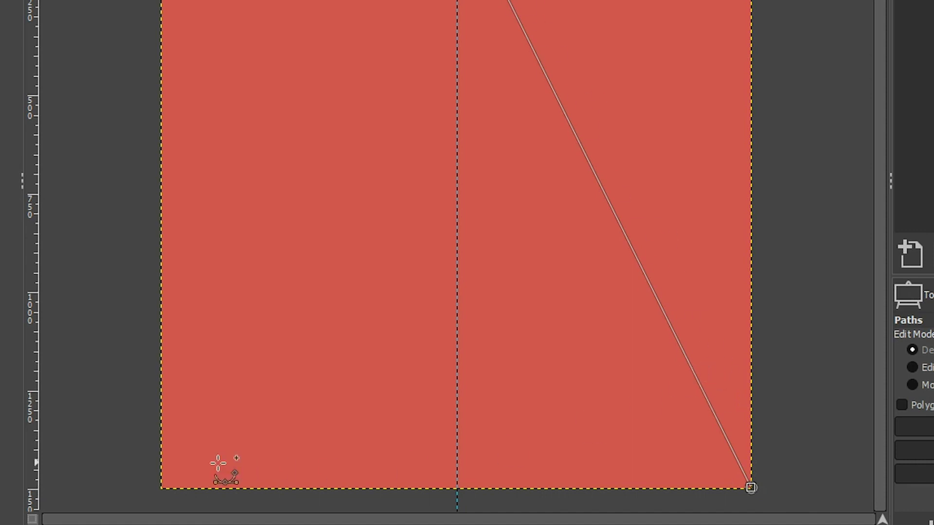
left_click(162, 487)
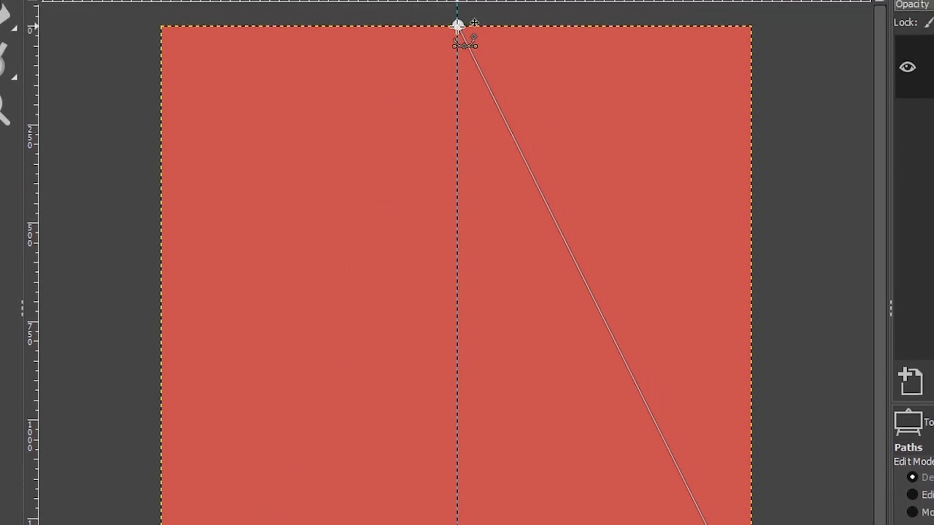
left_click(457, 25, "ctrl")
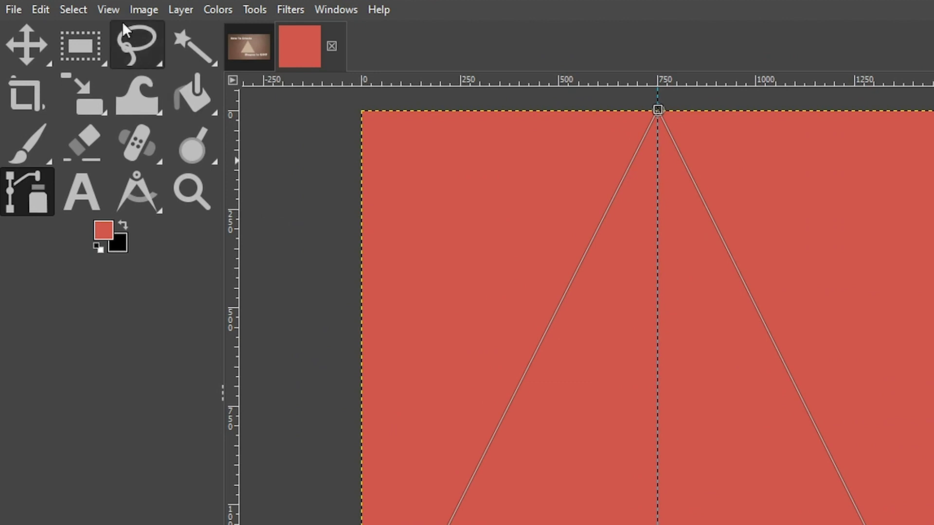
- Turn on Show Grid and drag the path's apex down the centre guide to about 180 px
left_click(115, 10)
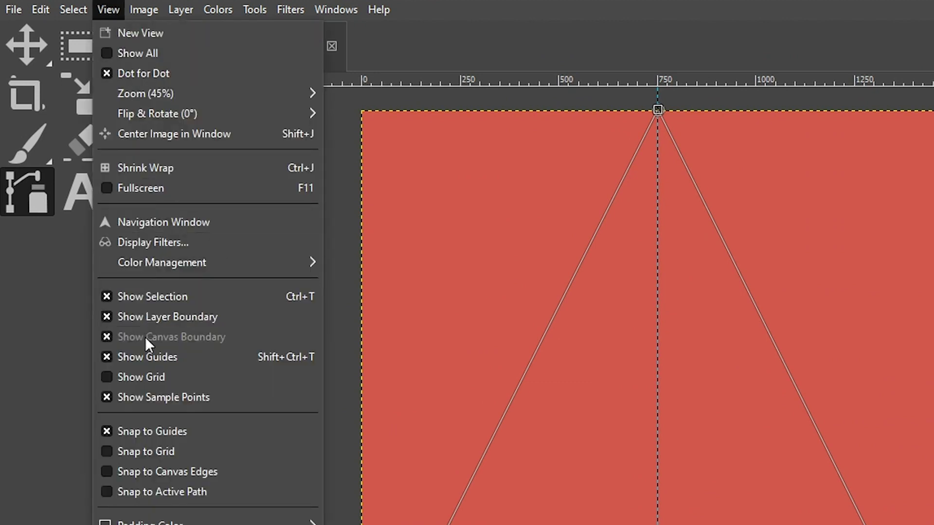
left_click(145, 369)
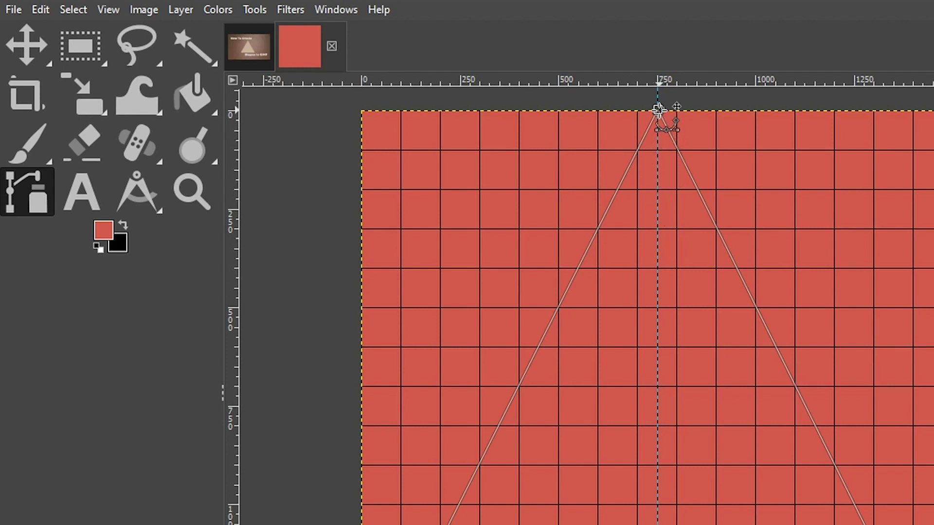
left_click_drag(658, 111, 658, 189)
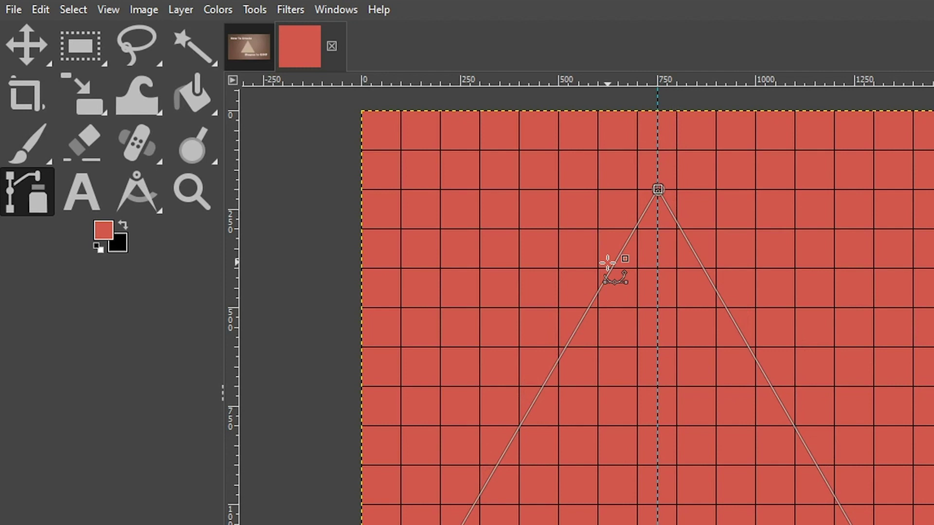
- Measure apex-to-bottom-right and the bottom edge with the Measure tool, confirming both are about 1500 px
left_click(251, 8)
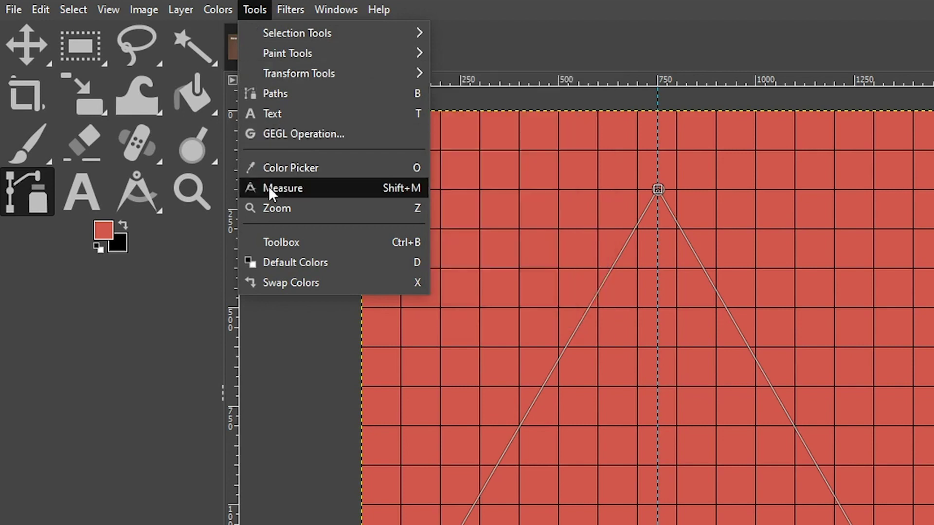
left_click(271, 189)
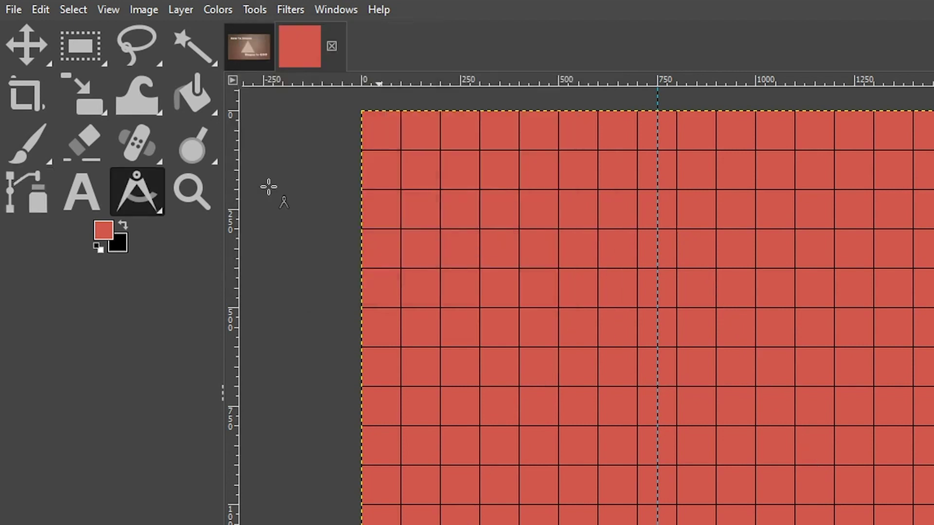
left_click(659, 189)
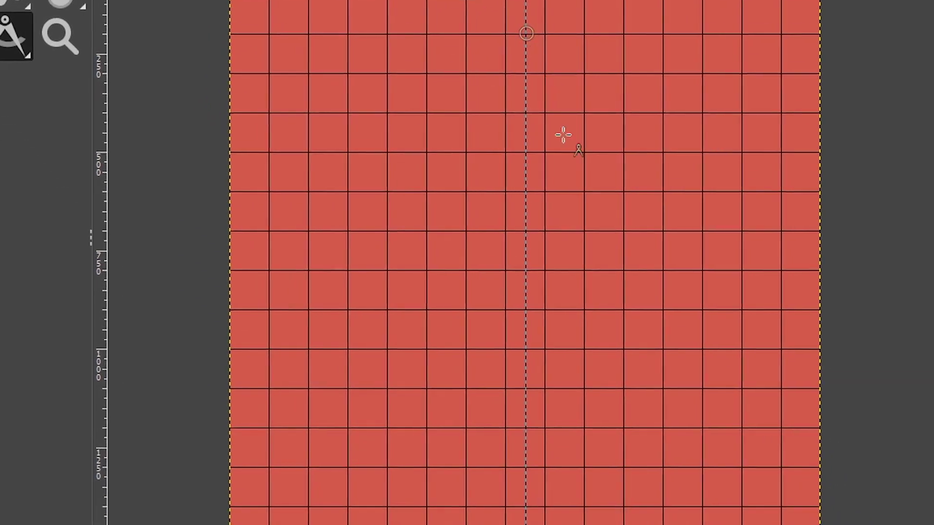
left_click_drag(526, 33, 820, 524)
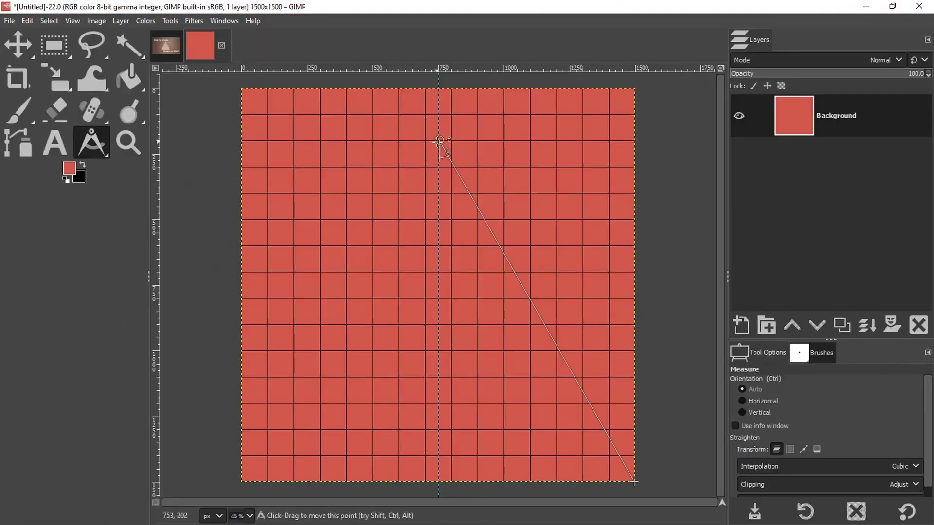
left_click_drag(438, 142, 242, 481)
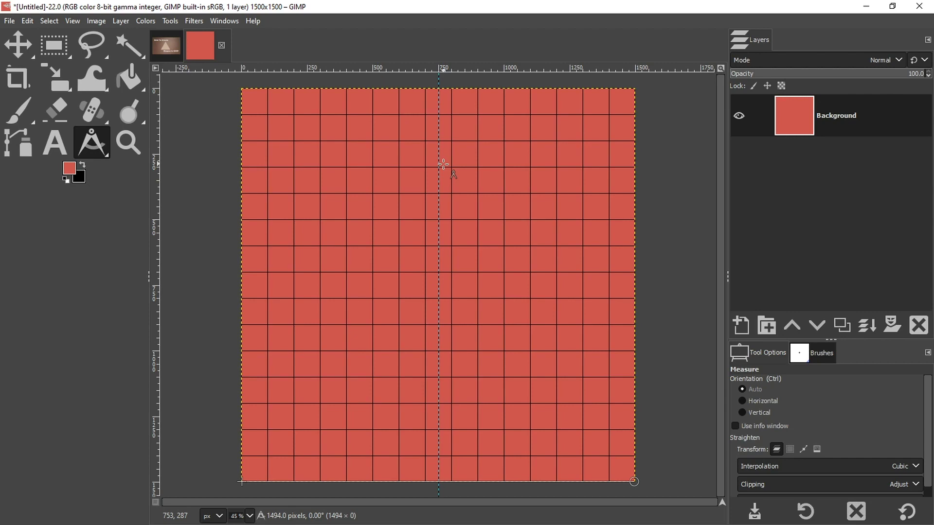
key("Escape")
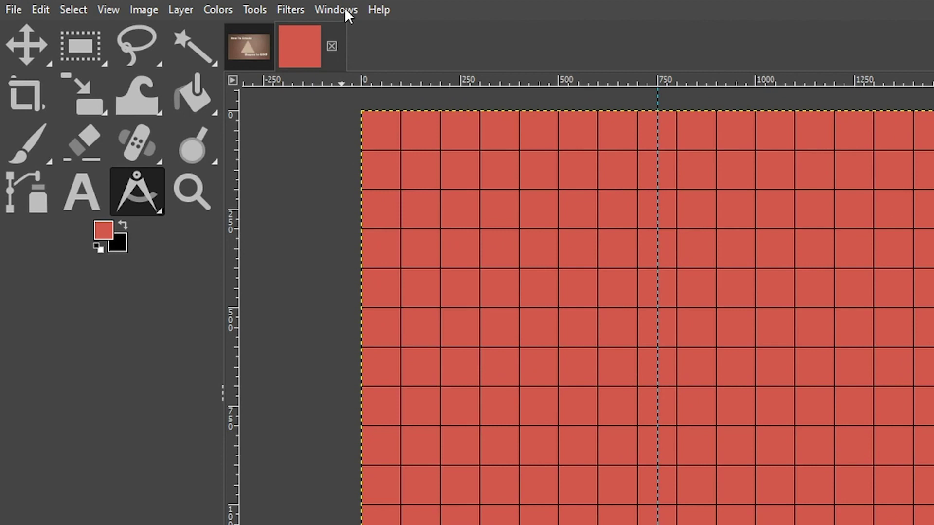
- Open the Paths dialog, select the Paths tool, and toggle the triangle path's visibility
left_click(349, 15)
mouse_move(351, 56)
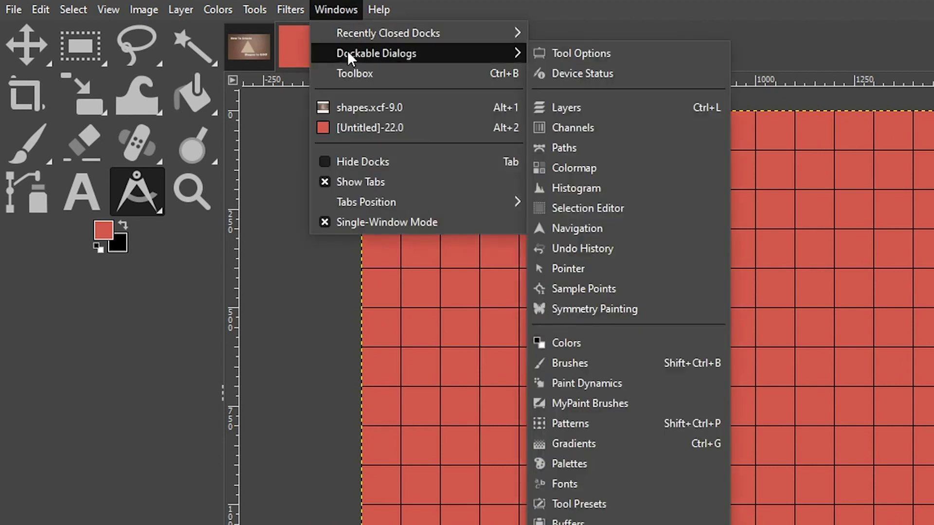
left_click(550, 149)
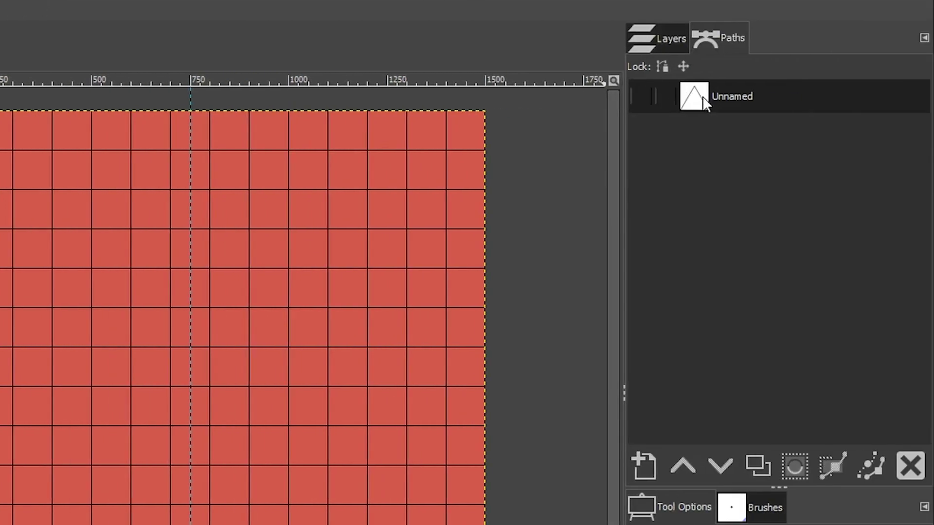
left_click(640, 96)
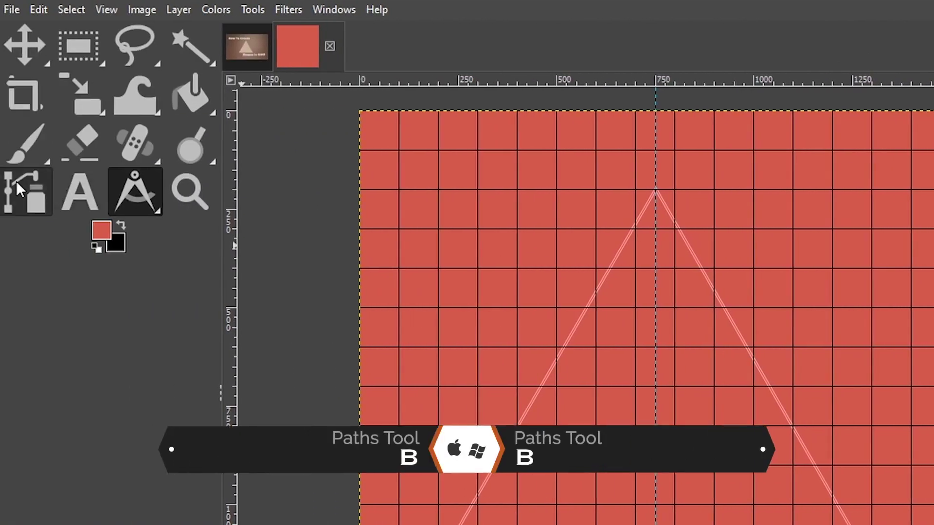
left_click(20, 189)
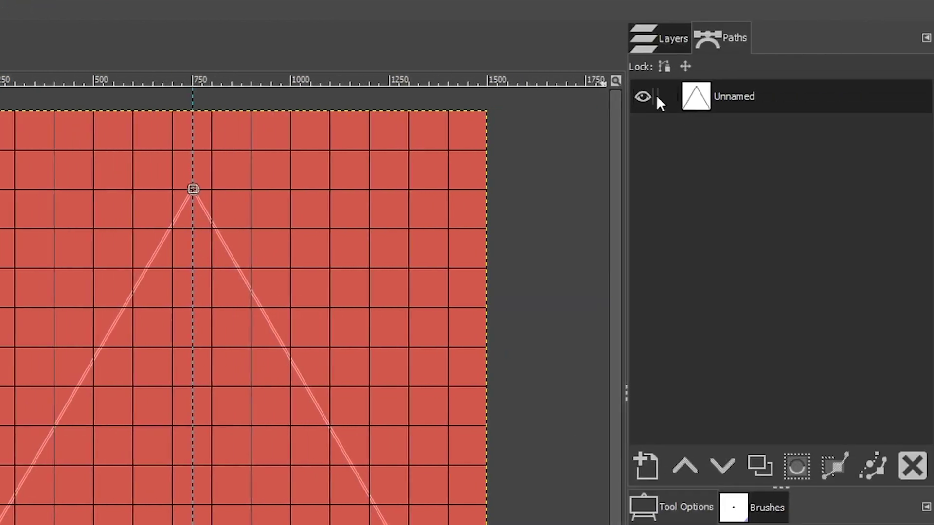
left_click(640, 94)
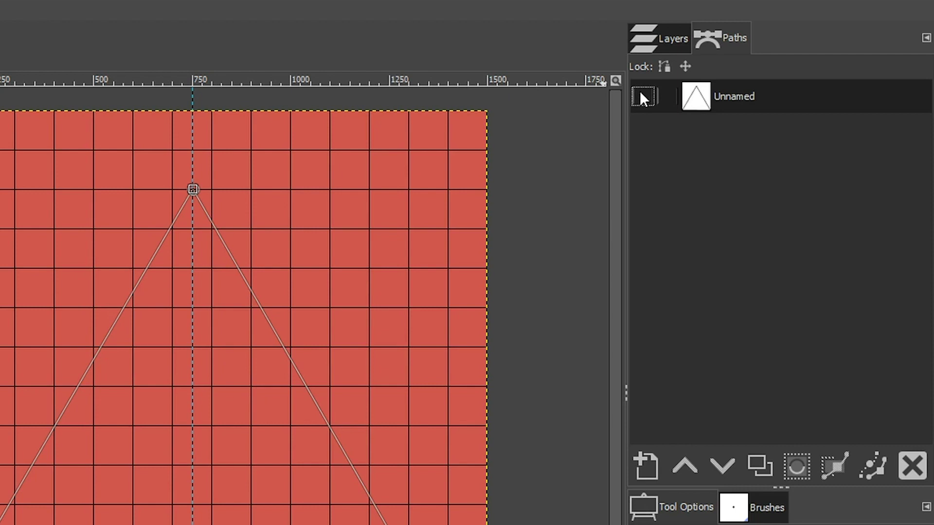
- Add a new transparent layer named 'Triangle' from the Layers tab
left_click(650, 48)
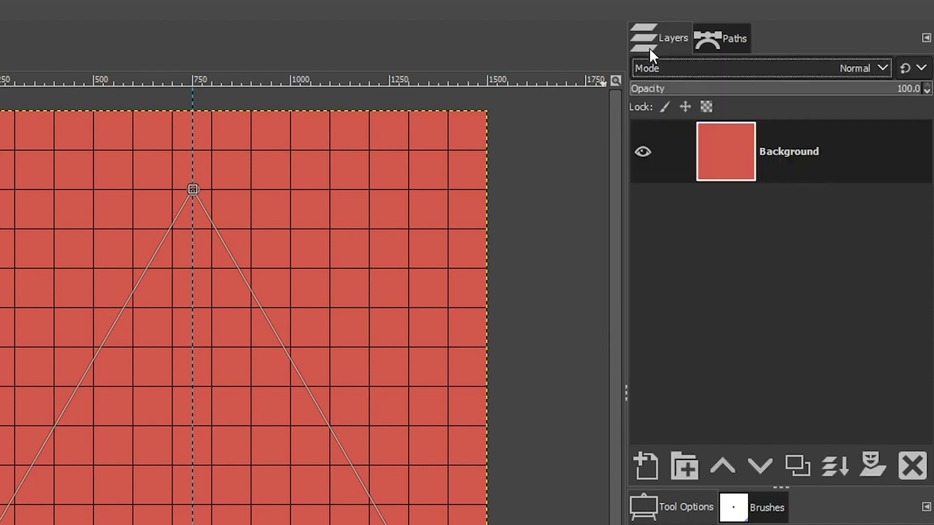
left_click(650, 469)
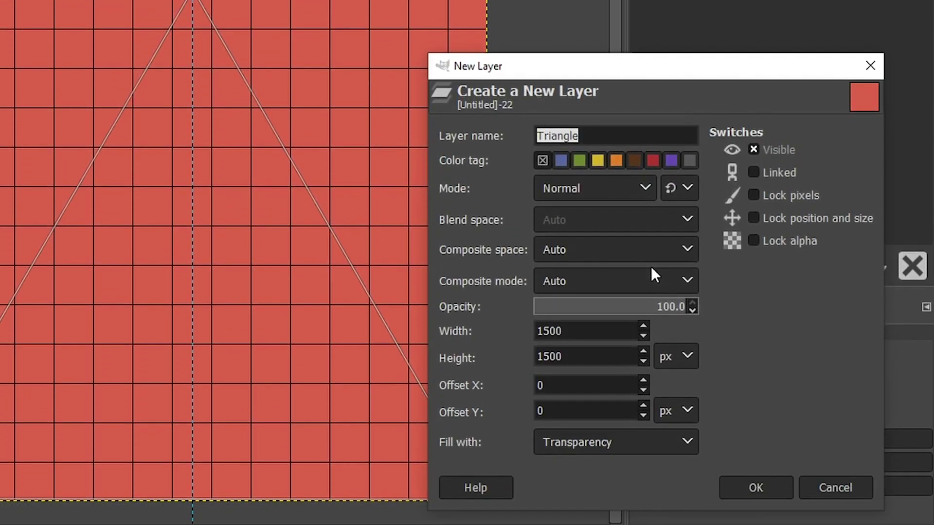
left_click(631, 214)
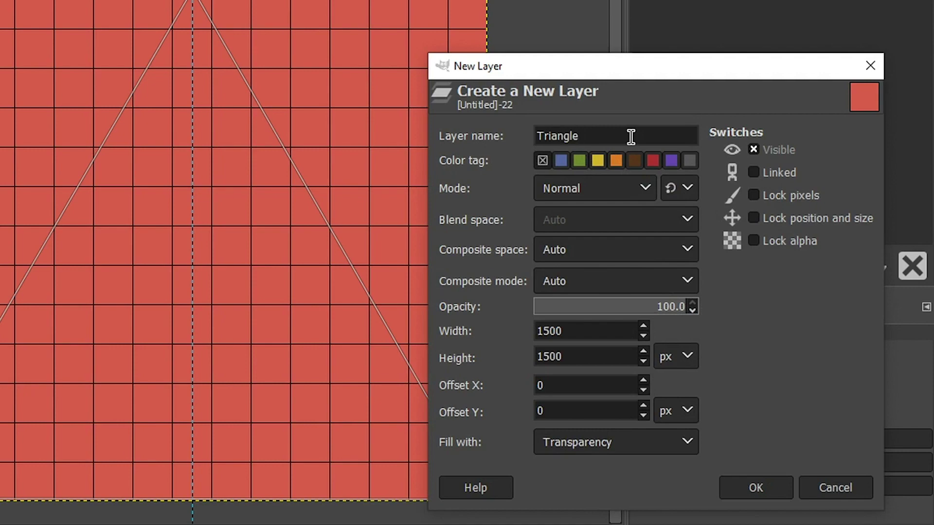
left_click(735, 488)
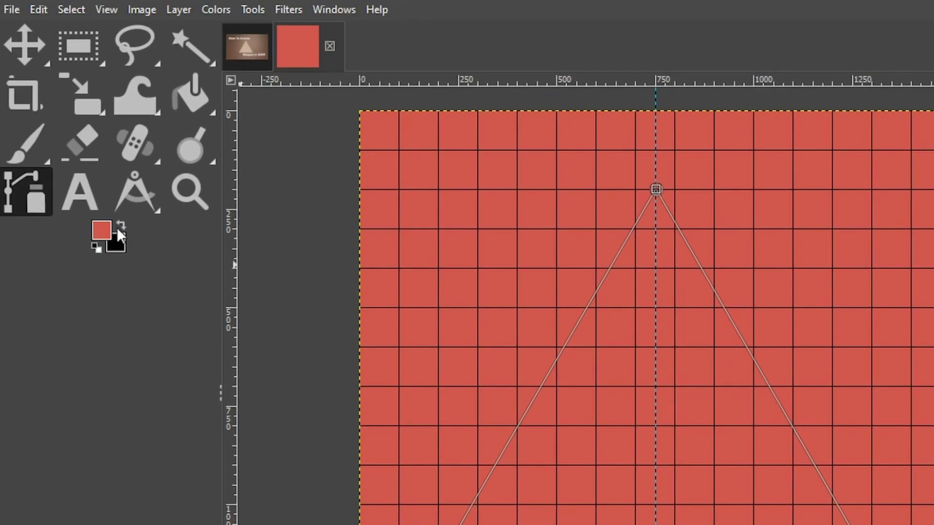
- Set the foreground colour to cream faf4c6 and open the Fill Path dialog
left_click(97, 232)
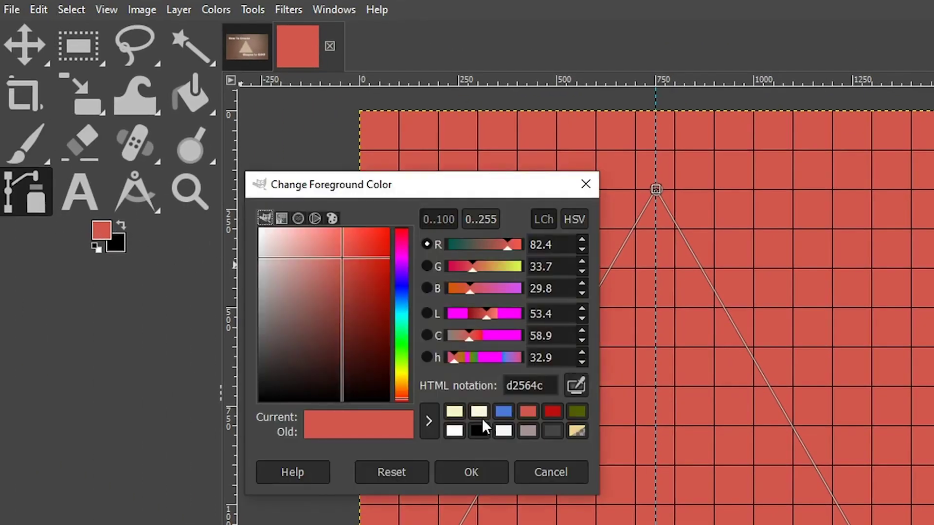
left_click(460, 411)
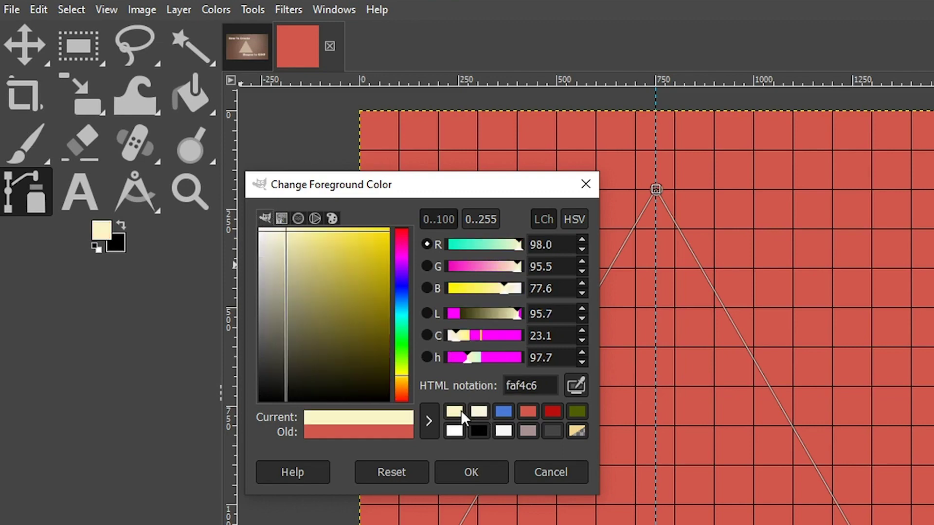
left_click(464, 459)
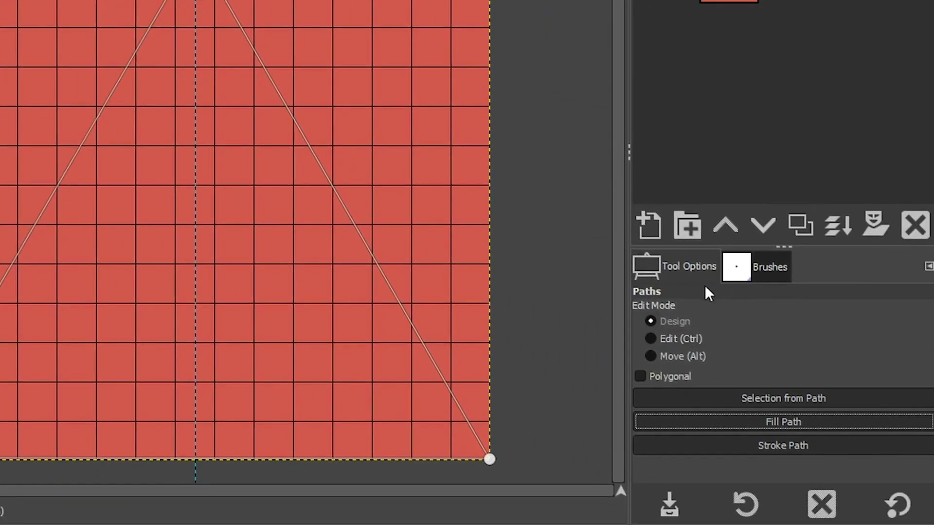
left_click(763, 423)
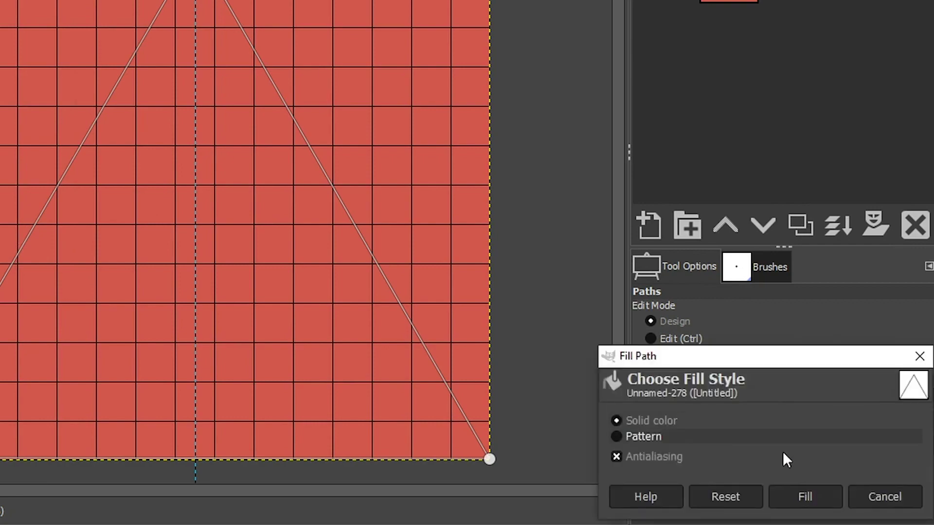